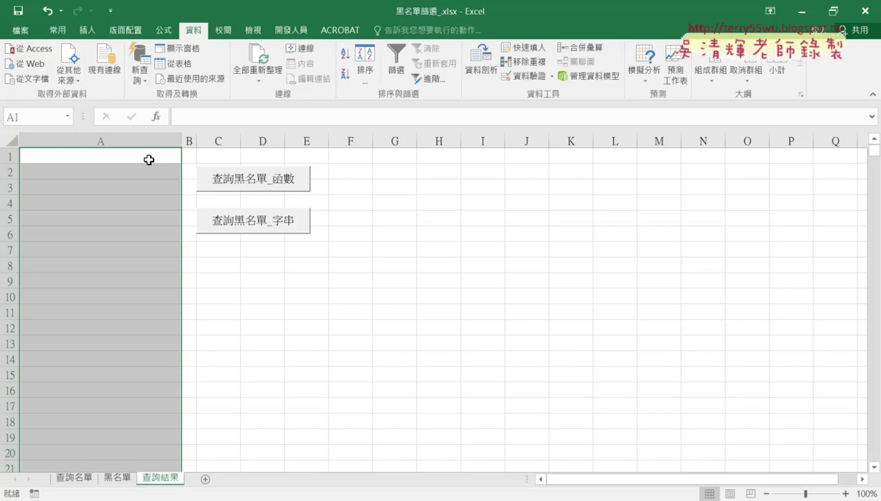
# Select cell F7 on 查詢結果 to deselect column A, and show the 開發人員 (Developer) ribbon
pyautogui.click(370, 251)
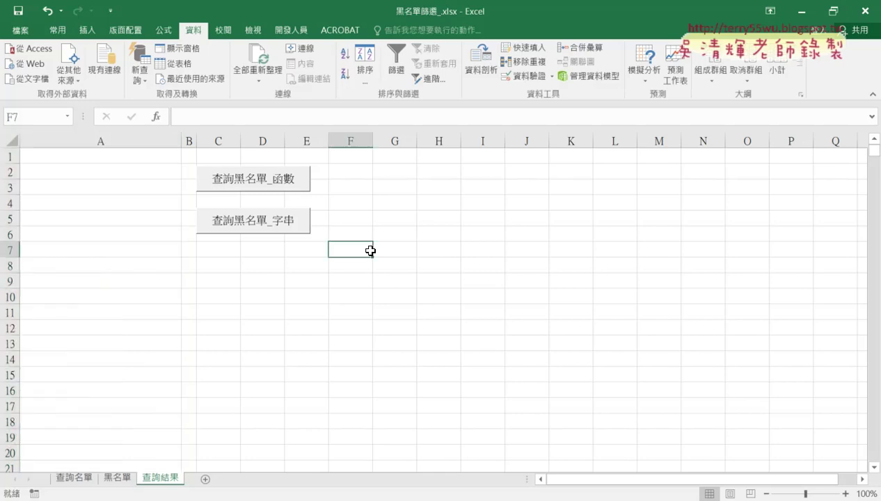
pyautogui.click(291, 30)
# Start a new macro recording and enter 黑名單篩選 as its name
pyautogui.click(118, 47)
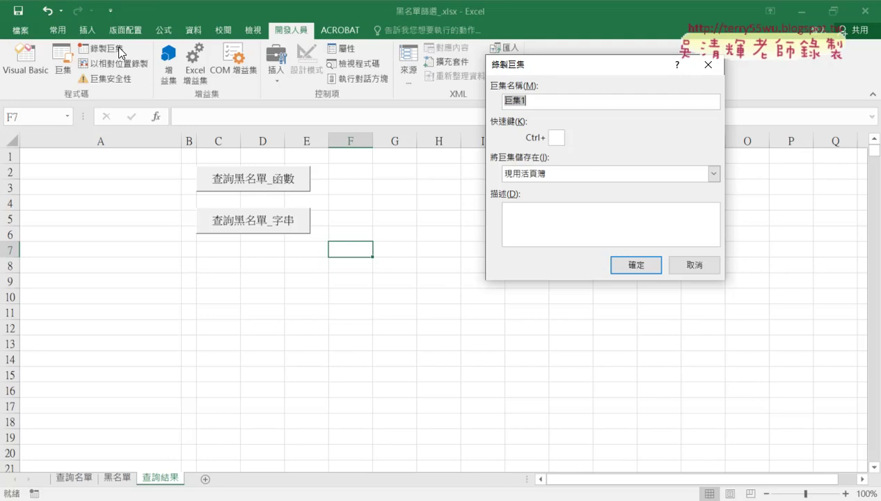
pyautogui.write('黑')
pyautogui.write('名單ㄕㄢ')
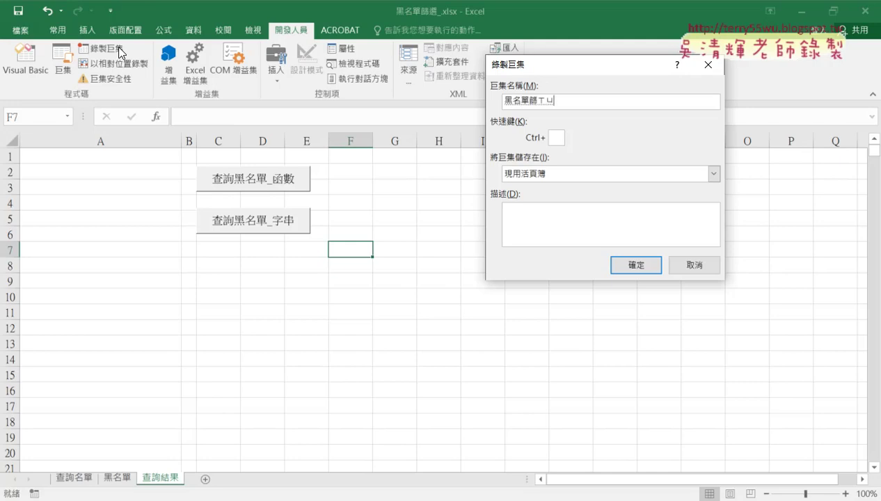
pyautogui.write('篩選')
pyautogui.press('Return')
# Begin recording, then re-enter B2's COUNTIF formula on 查詢名單 and fill it down column B
pyautogui.click(635, 261)
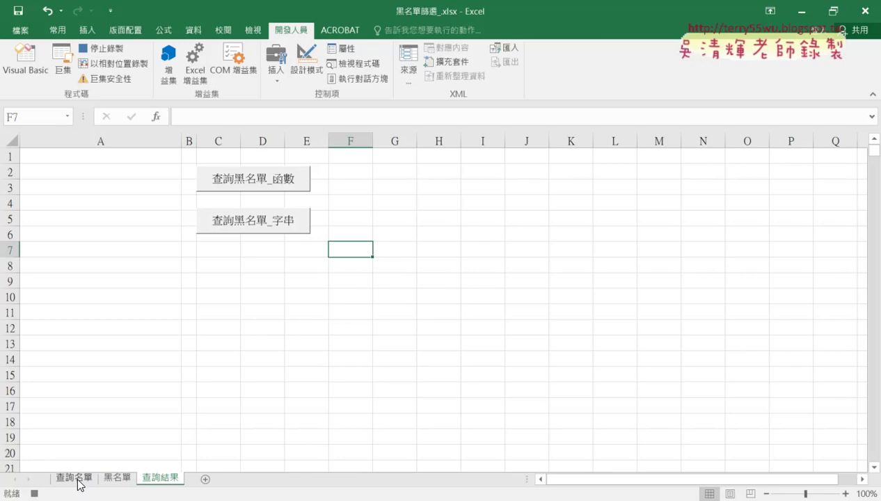
pyautogui.click(75, 478)
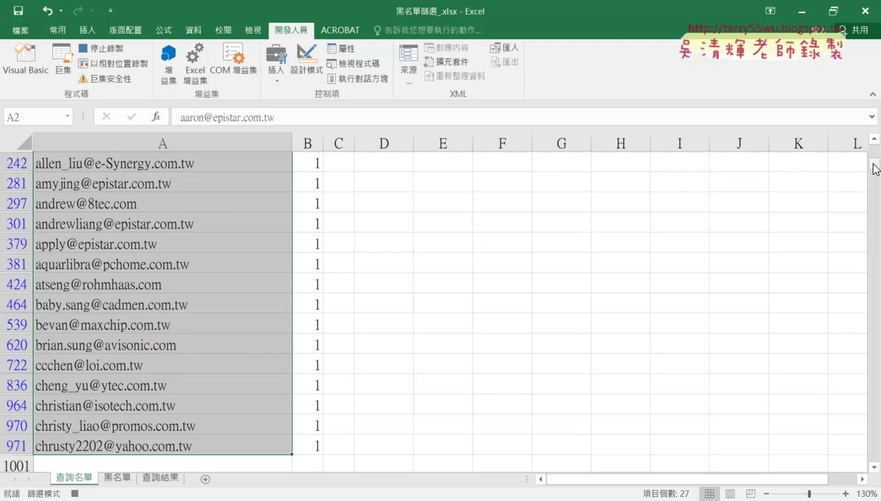
pyautogui.moveTo(876, 170); pyautogui.dragTo(874, 147)
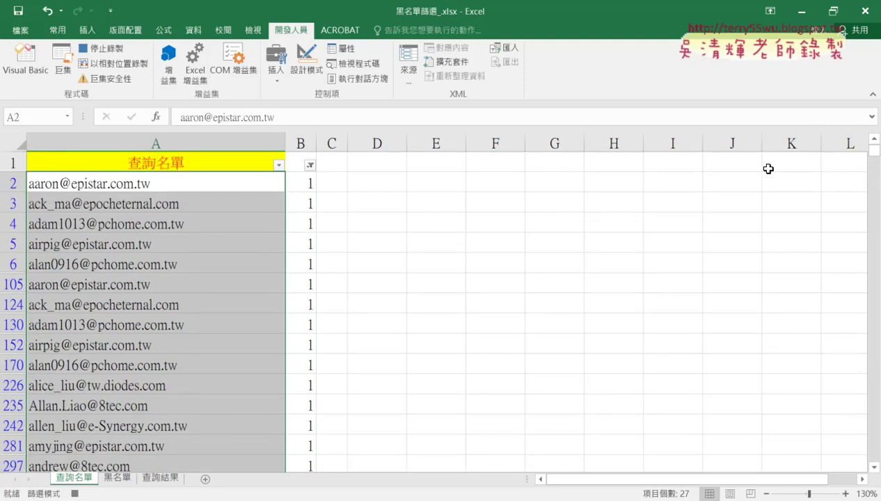
pyautogui.click(306, 184)
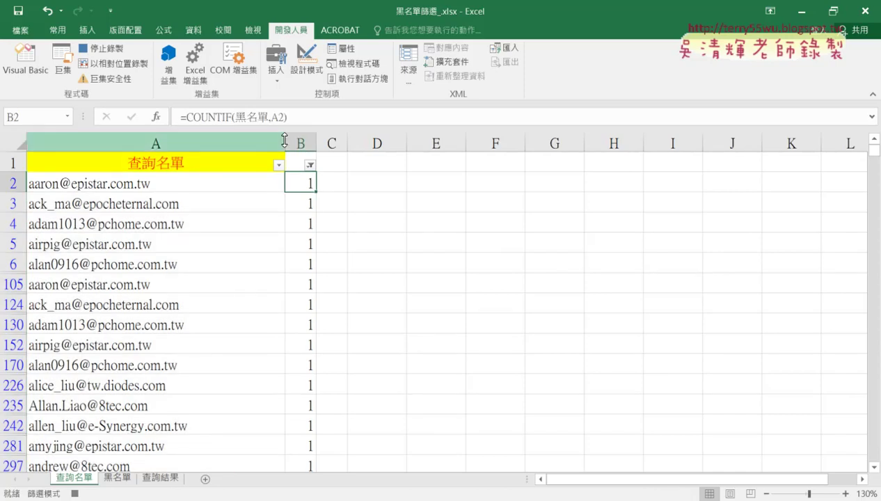
pyautogui.click(215, 117)
pyautogui.click(130, 117)
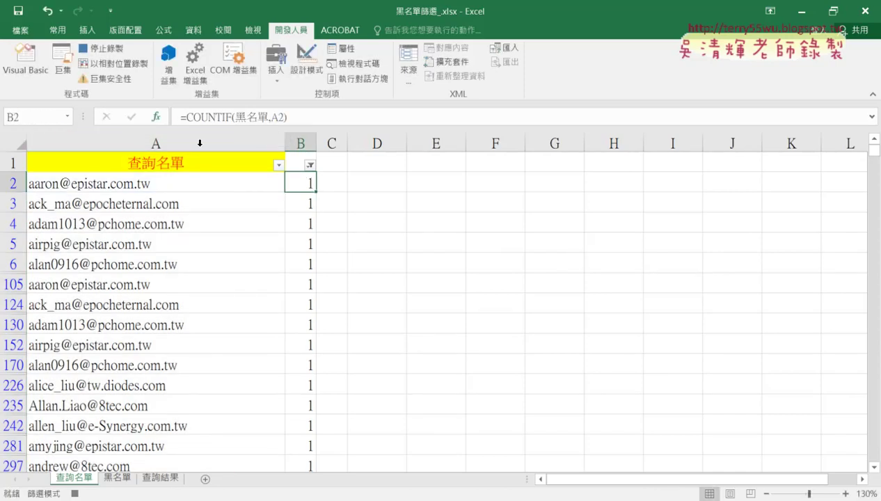
pyautogui.doubleClick(317, 191)
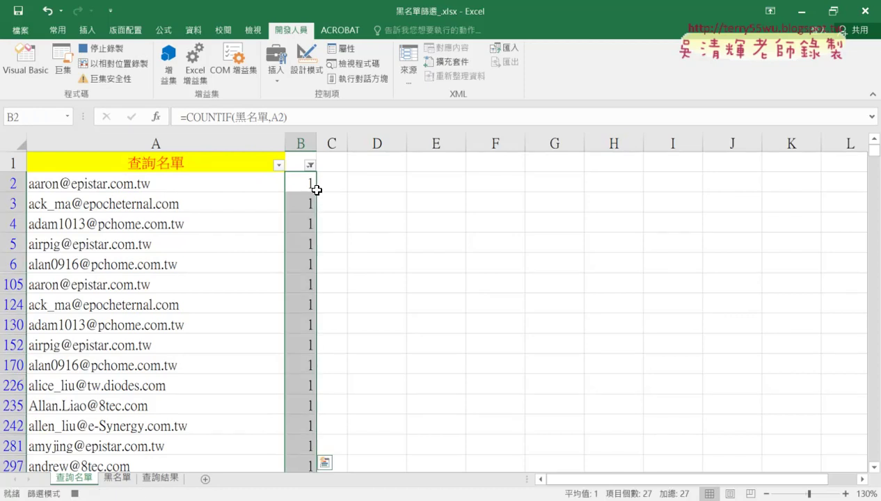
# Remove the filter from the email list on the 資料 tab and return to 查詢結果
pyautogui.click(193, 30)
pyautogui.click(394, 70)
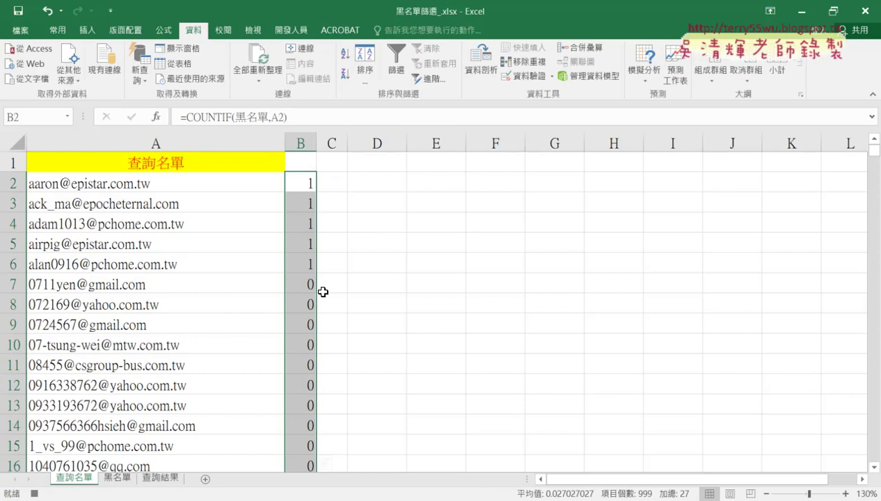
pyautogui.click(159, 477)
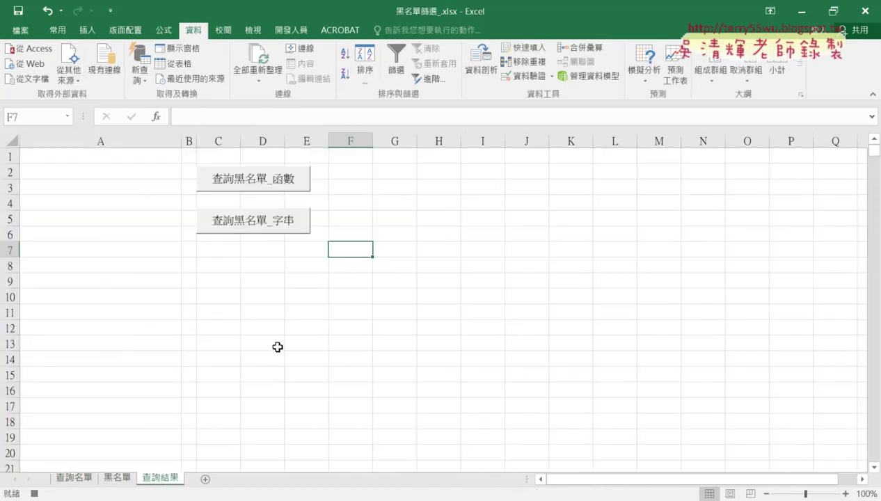
# Record a fresh 黑名單篩選 macro, replacing the existing one, and go to the 查詢名單 sheet
pyautogui.click(290, 29)
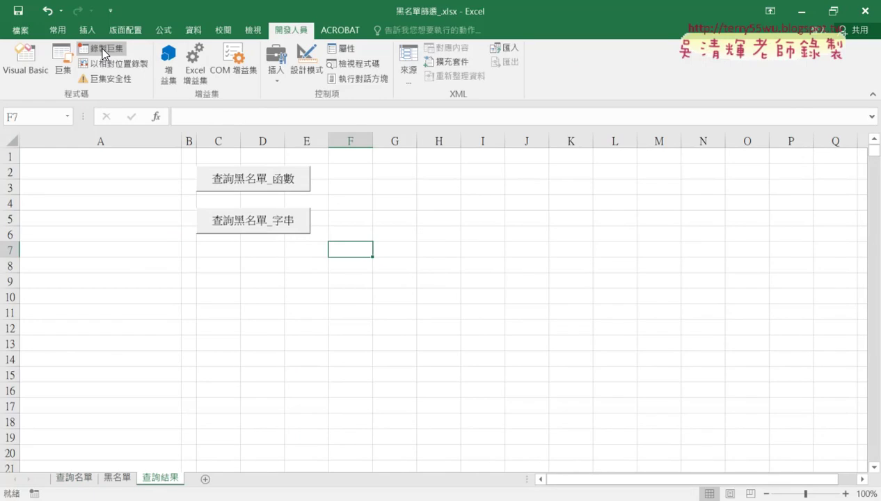
pyautogui.click(102, 54)
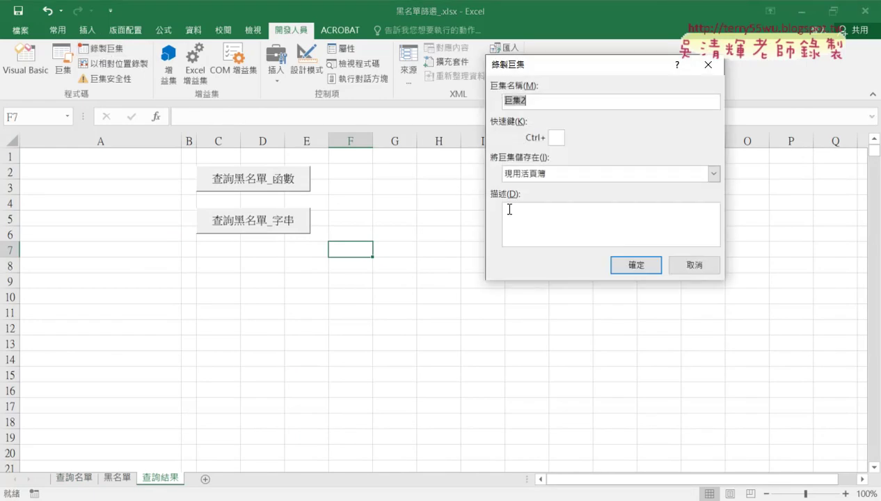
pyautogui.write('黑')
pyautogui.write('名單')
pyautogui.write('篩選')
pyautogui.doubleClick(548, 101)
pyautogui.click(636, 265)
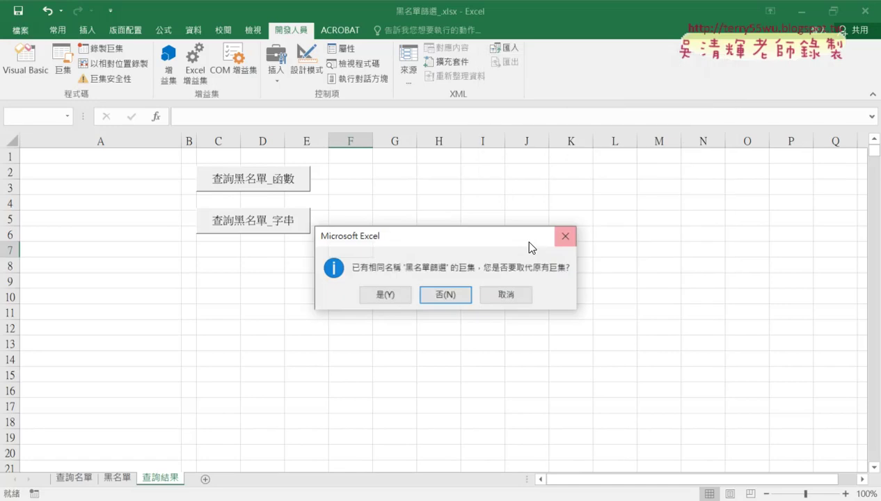
pyautogui.click(387, 296)
pyautogui.click(73, 477)
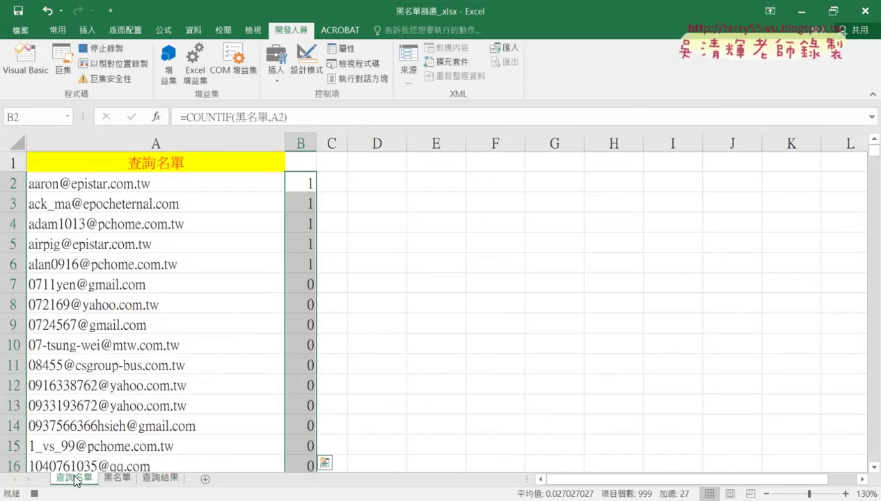
# Re-commit B2's COUNTIF(黑名單,A2) formula, fill it down column B, and select header B1
pyautogui.click(305, 182)
pyautogui.click(217, 117)
pyautogui.click(130, 117)
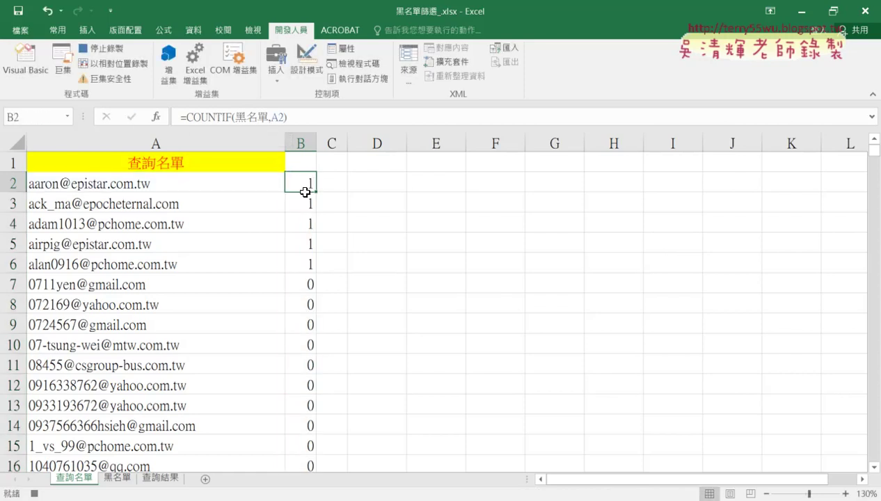
pyautogui.doubleClick(316, 191)
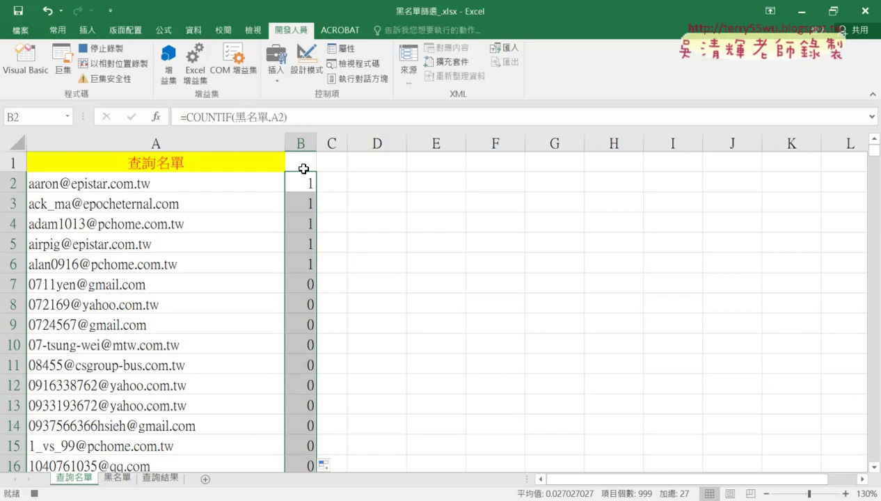
pyautogui.click(304, 163)
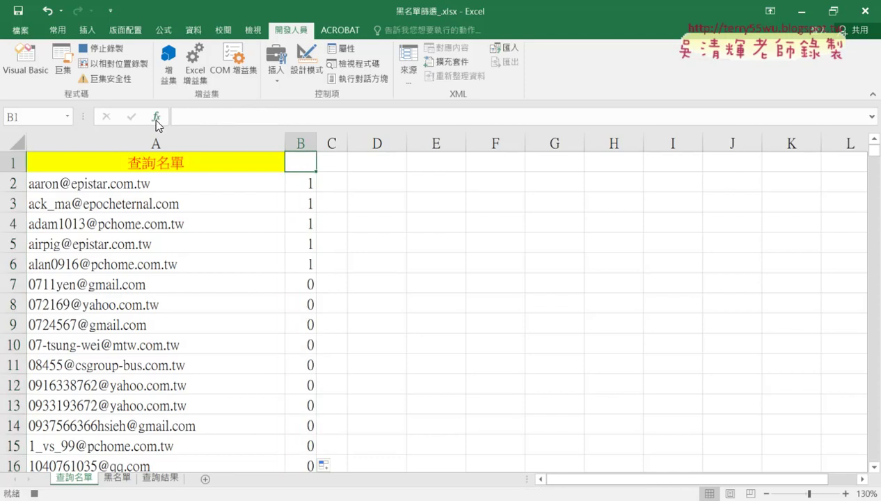
pyautogui.click(193, 30)
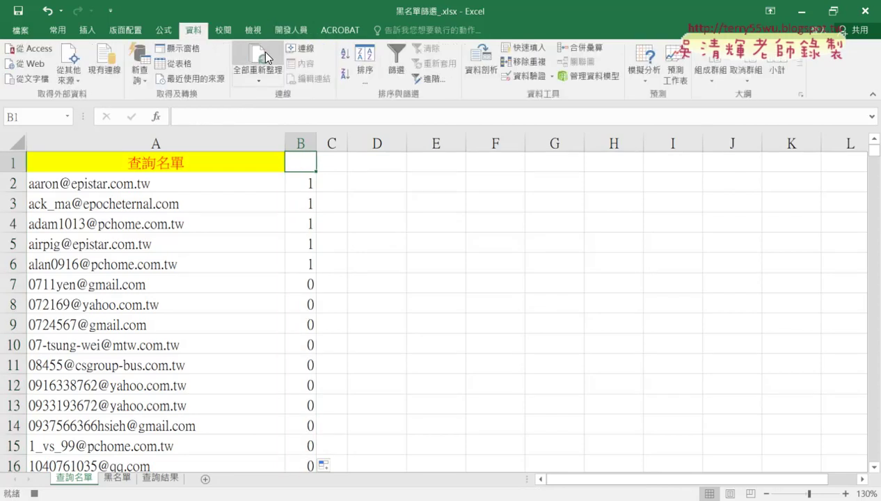
# Filter column B to show only rows flagged 1, the 27 blacklisted emails
pyautogui.click(391, 78)
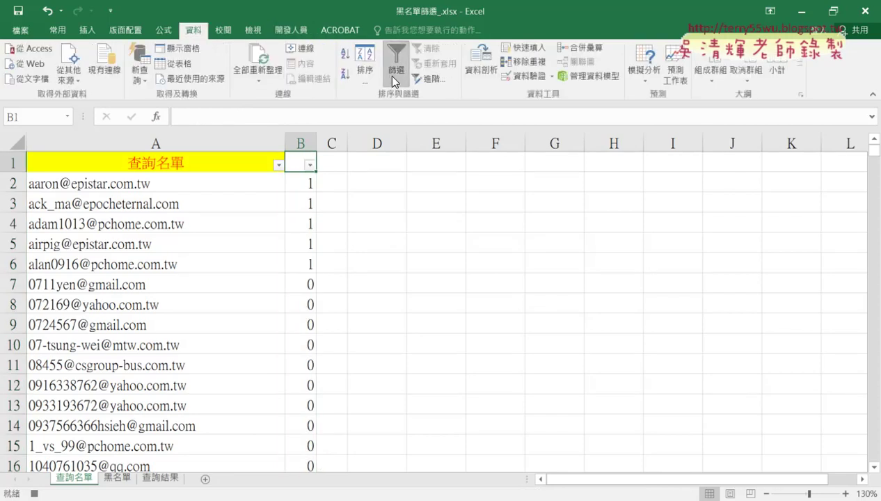
pyautogui.click(310, 166)
pyautogui.click(169, 298)
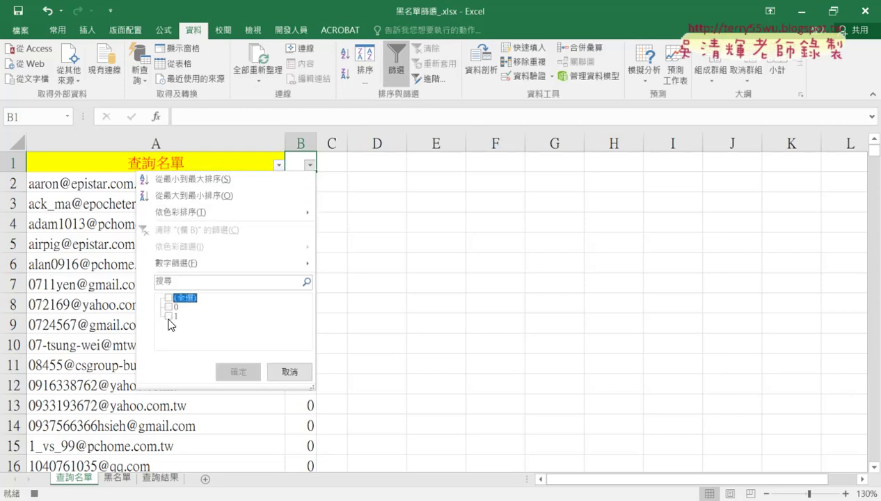
pyautogui.click(168, 316)
pyautogui.click(238, 372)
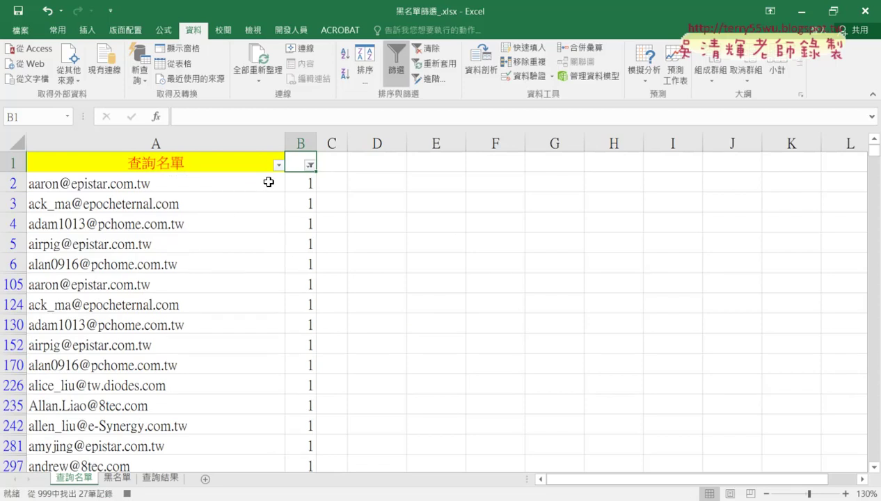
# Copy the filtered emails from A2 to the end of the list and go to 查詢結果
pyautogui.click(201, 181)
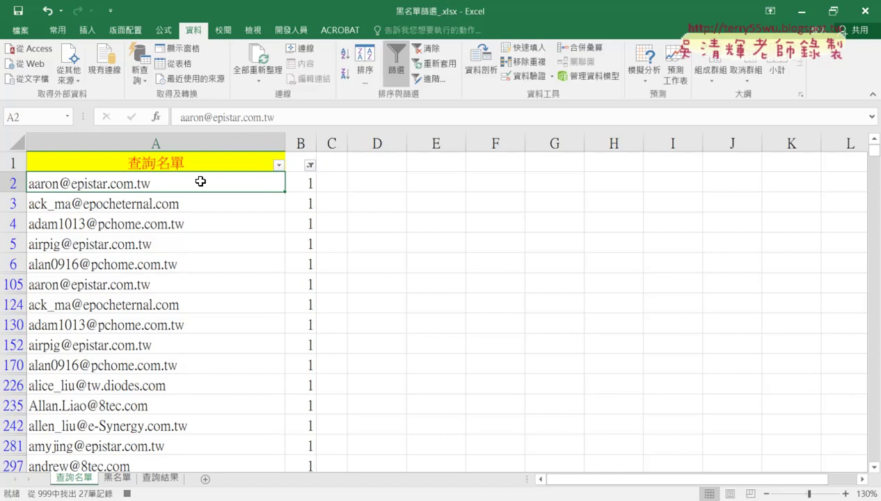
pyautogui.hotkey('ctrl', 'shift', 'Down')
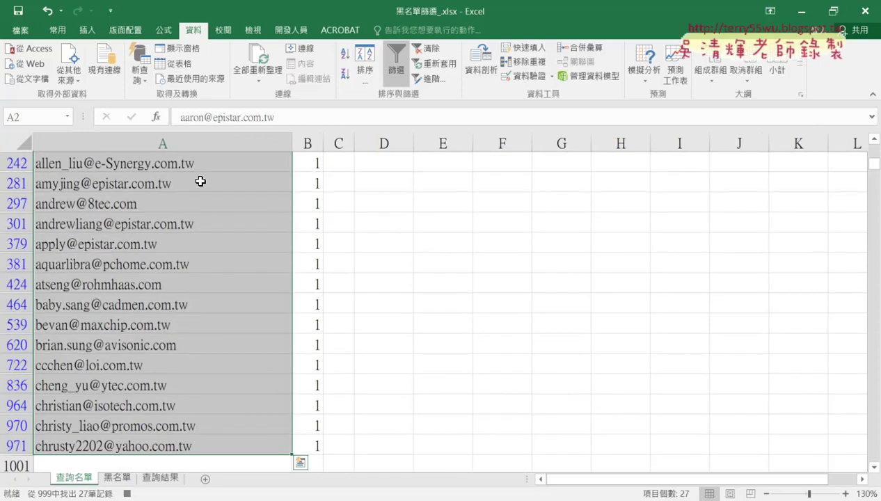
pyautogui.hotkey('ctrl', 'c')
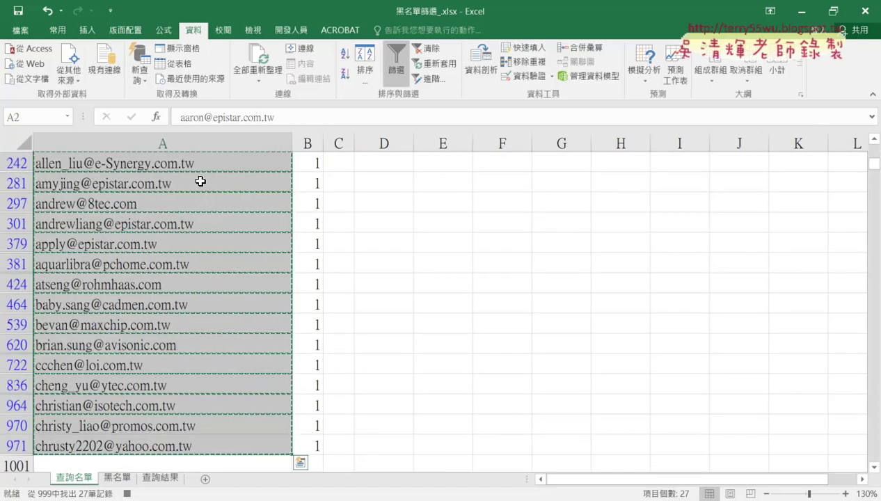
pyautogui.click(160, 479)
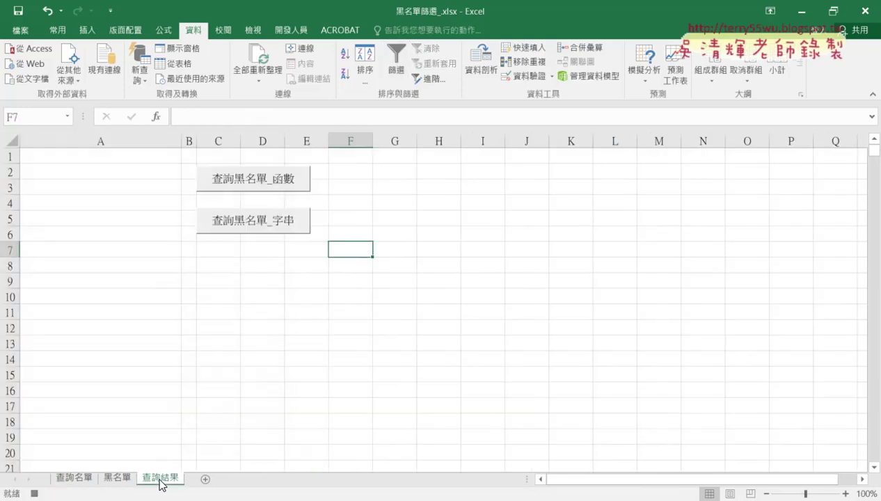
# Paste the 27 emails at A1 of 查詢結果 and stop recording the 黑名單篩選 macro
pyautogui.click(123, 158)
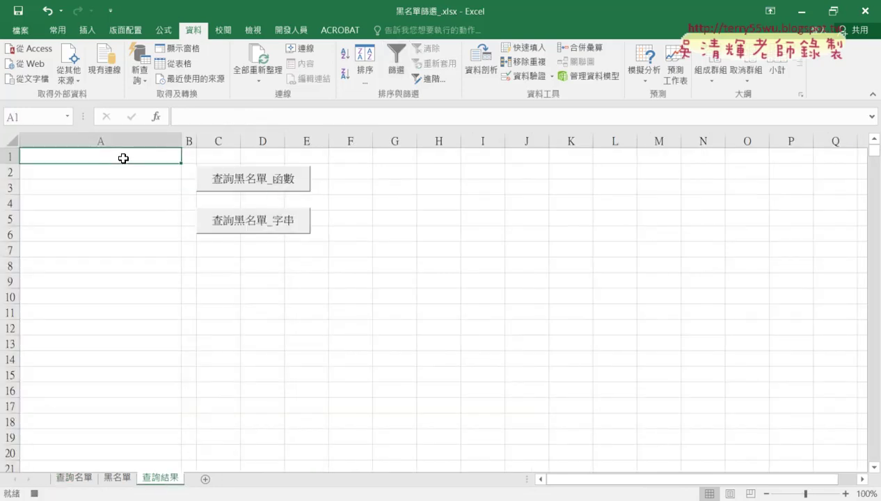
pyautogui.hotkey('ctrl', 'v')
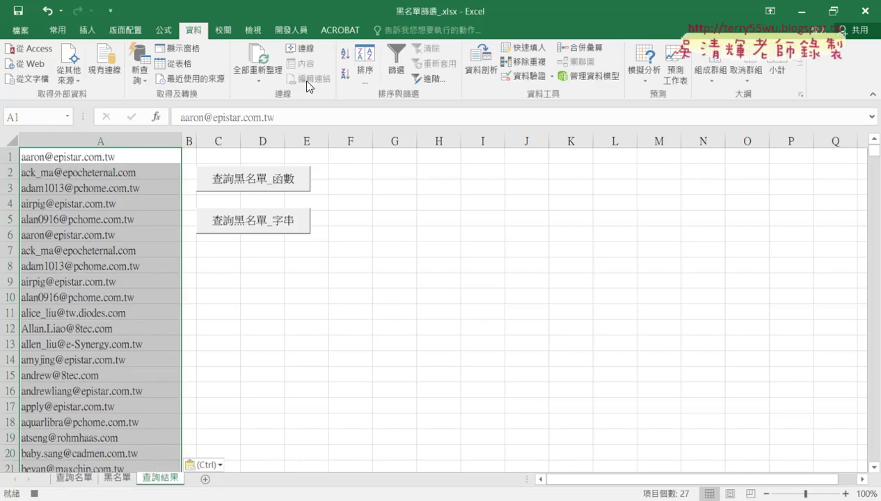
pyautogui.click(287, 30)
pyautogui.click(95, 50)
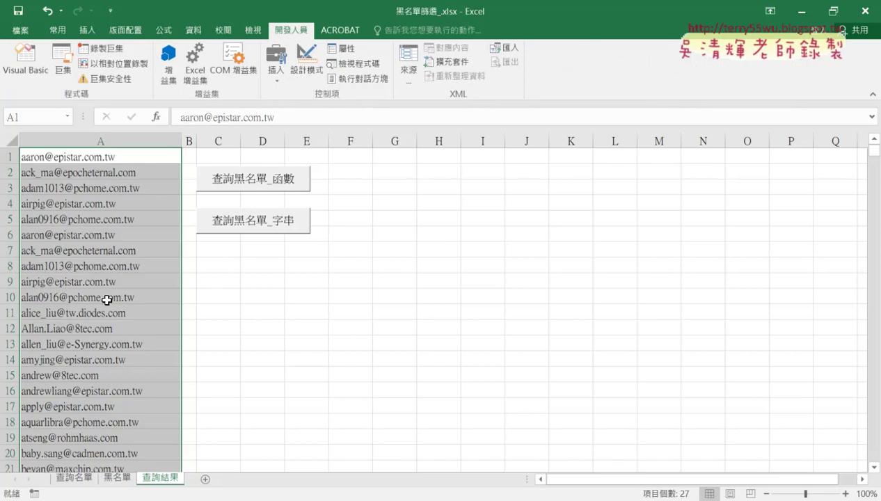
pyautogui.click(357, 264)
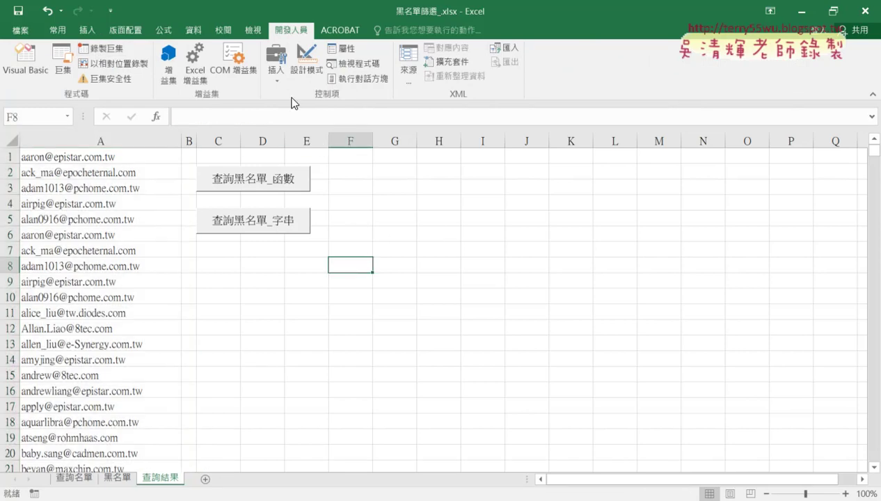
pyautogui.click(103, 55)
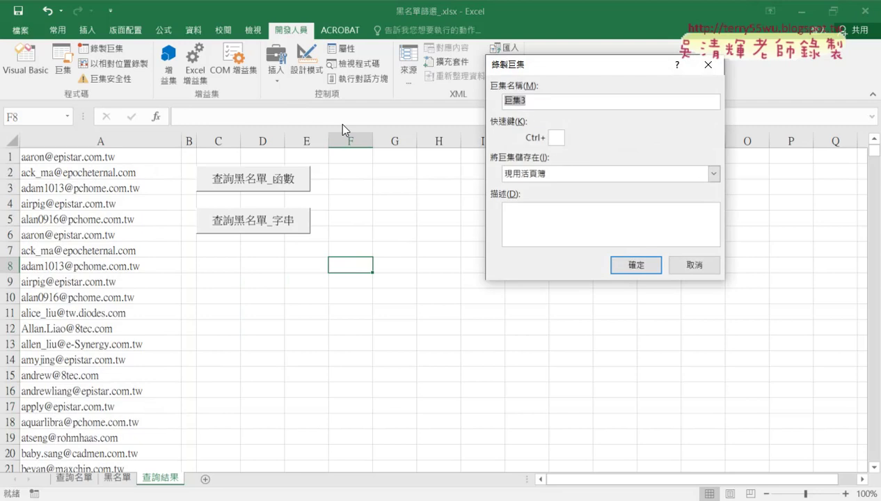
# Record the 清除 macro: select A1 down to the list's end, delete it, then stop recording
pyautogui.write('清除')
pyautogui.click(640, 264)
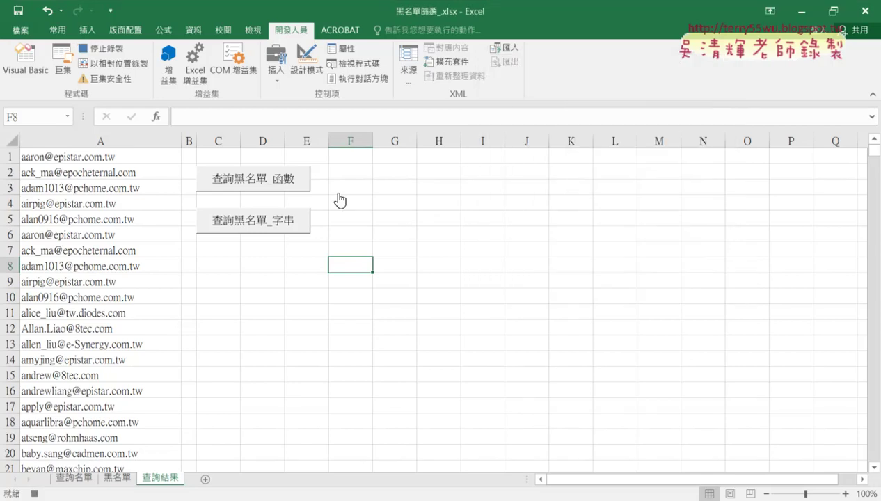
pyautogui.click(148, 158)
pyautogui.hotkey('ctrl', 'shift', 'Down')
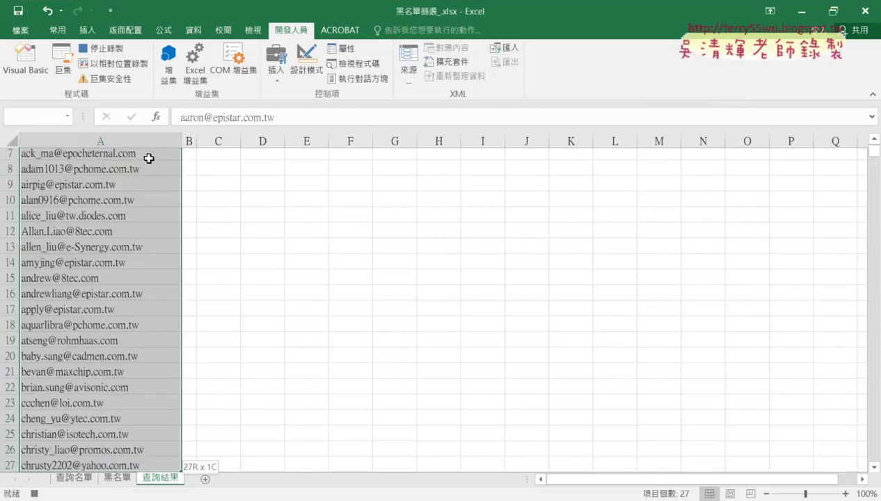
pyautogui.press('Delete')
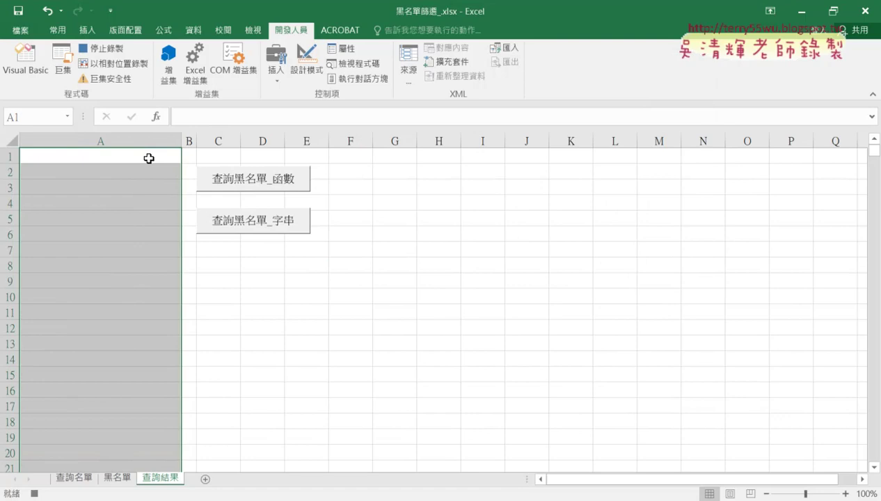
pyautogui.click(110, 50)
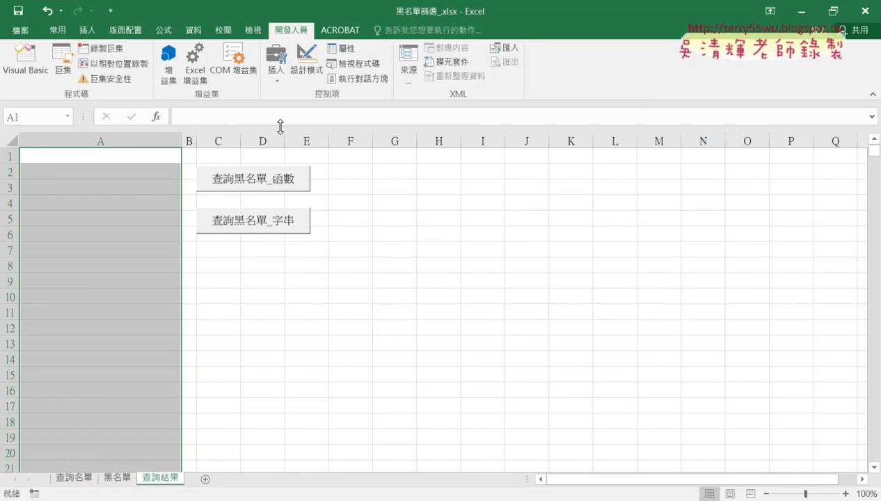
# Assign the 黑名單篩選 macro to the first button and relabel its caption 黑名單篩選
pyautogui.rightClick(263, 183)
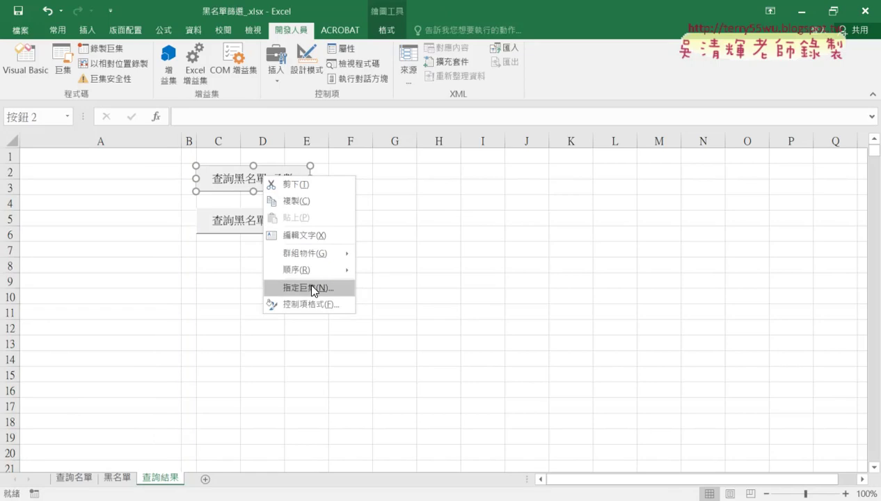
pyautogui.click(307, 284)
pyautogui.moveTo(313, 142); pyautogui.dragTo(556, 140)
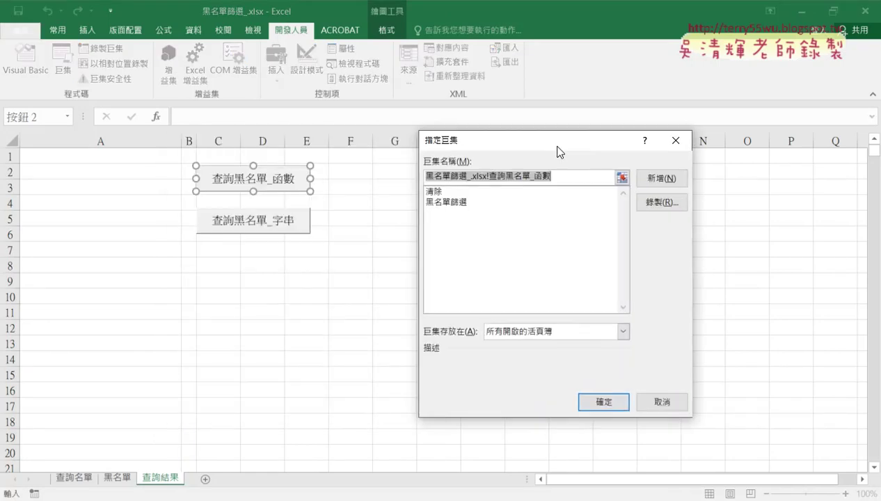
pyautogui.click(472, 203)
pyautogui.click(463, 176)
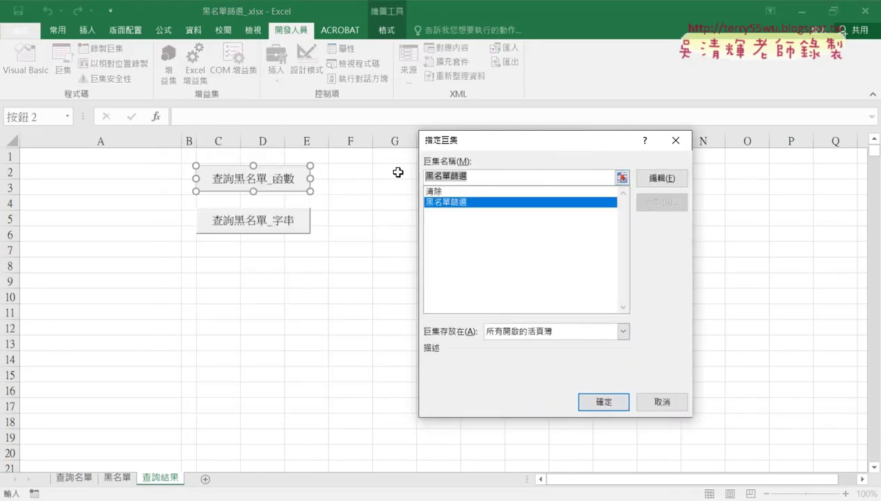
pyautogui.click(585, 401)
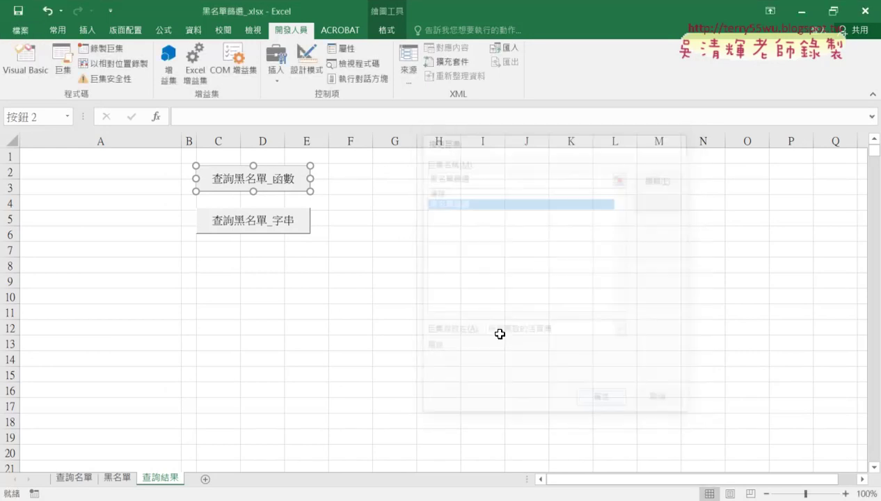
pyautogui.click(213, 179)
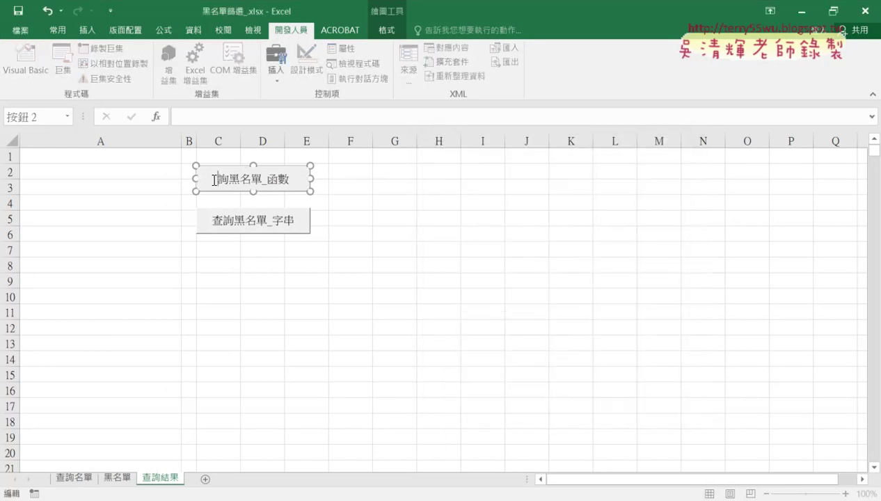
pyautogui.hotkey('ctrl', 'a')
pyautogui.hotkey('ctrl', 'v')
# Assign the 清除 macro to the 查詢黑名單_字串 button and relabel it 清除
pyautogui.rightClick(255, 232)
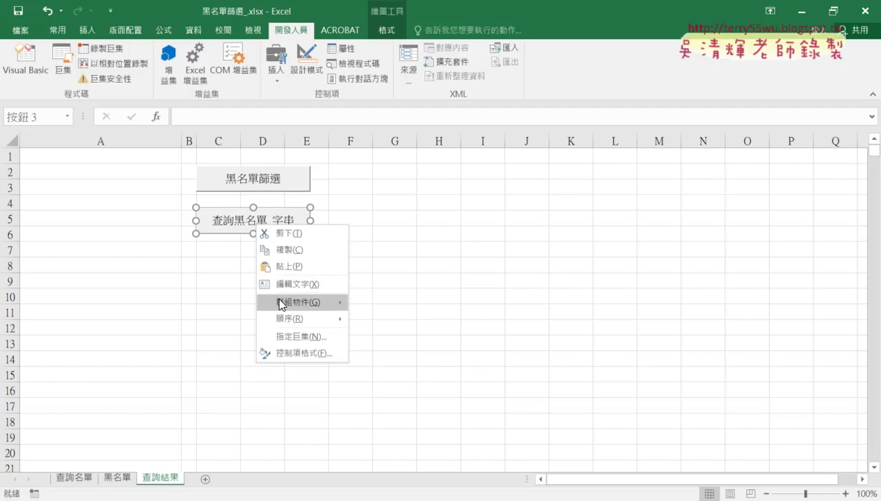
pyautogui.click(276, 334)
pyautogui.click(218, 237)
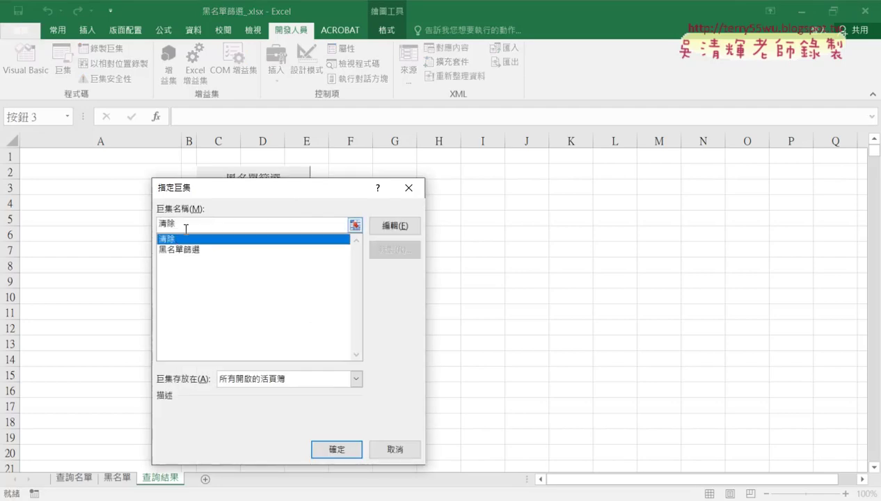
pyautogui.click(339, 453)
pyautogui.click(217, 220)
pyautogui.press('Delete')
pyautogui.press('Delete')
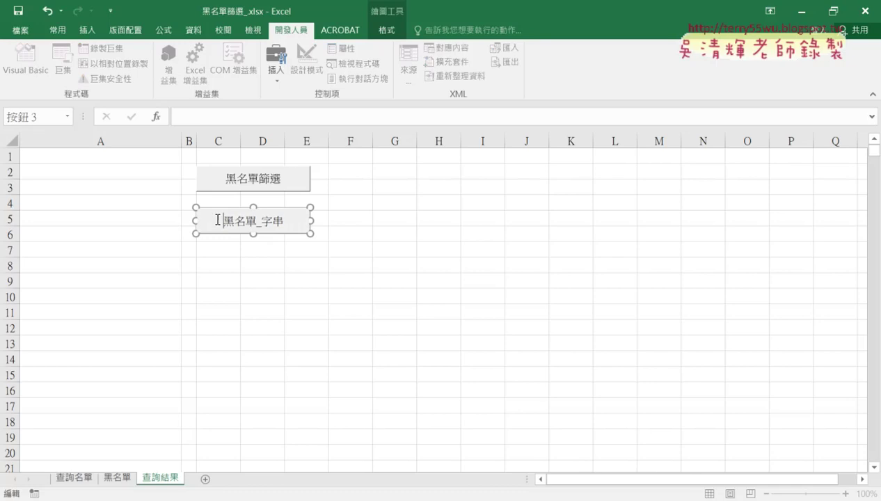
pyautogui.press('Delete')
pyautogui.press('Delete')
pyautogui.press('Delete')
pyautogui.press('Delete')
pyautogui.press('Delete')
pyautogui.write('清除')
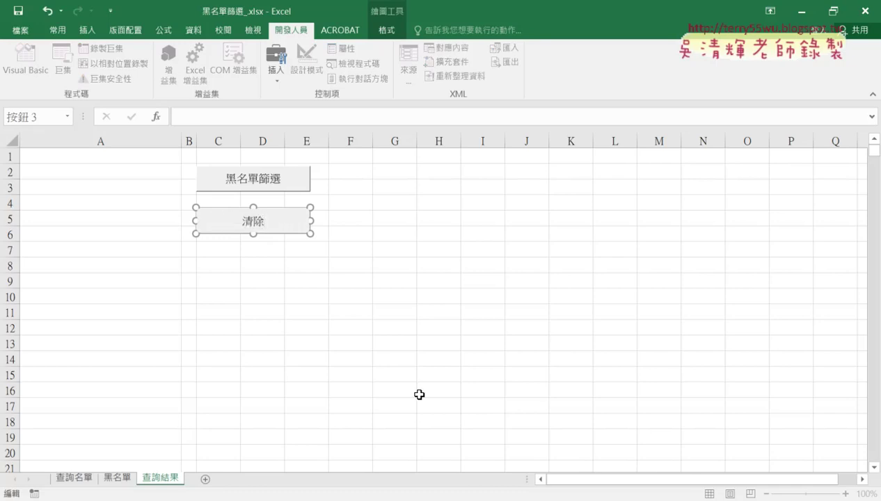
pyautogui.click(482, 405)
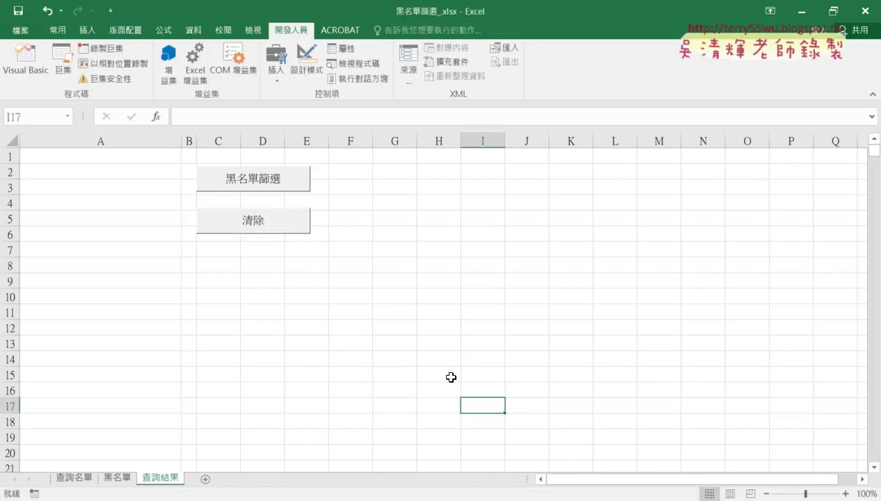
pyautogui.click(282, 178)
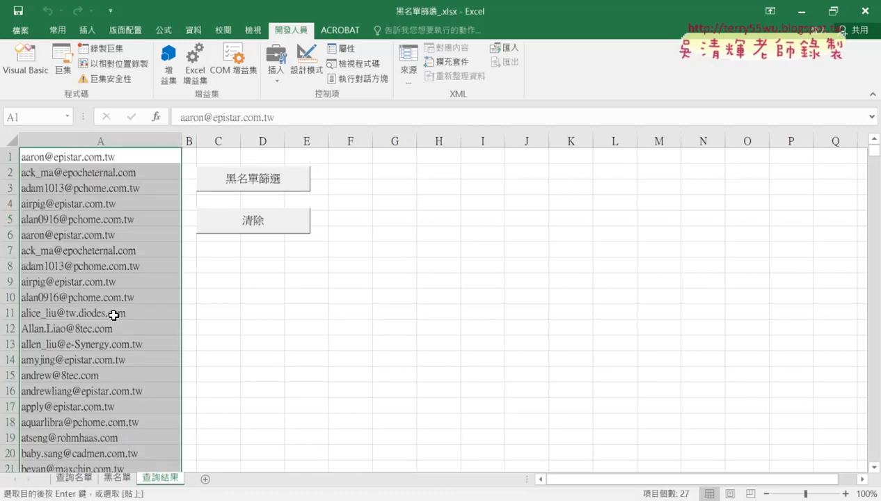
pyautogui.click(246, 230)
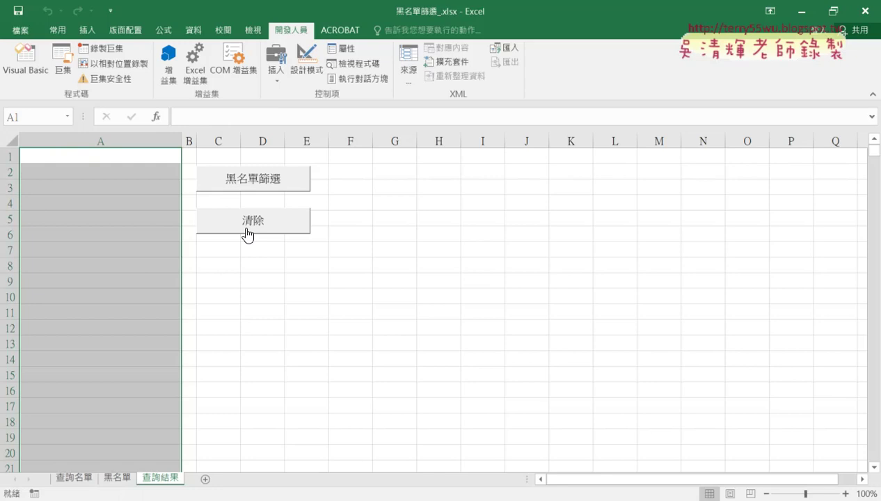
pyautogui.click(259, 179)
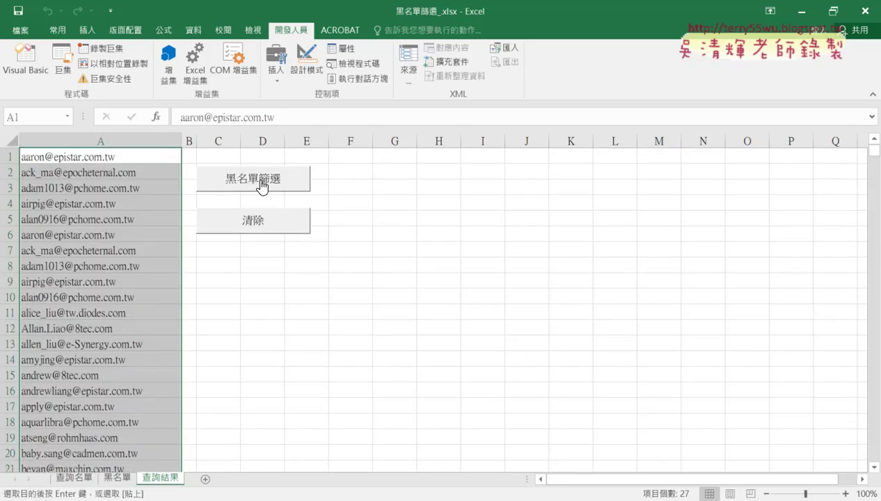
pyautogui.click(269, 218)
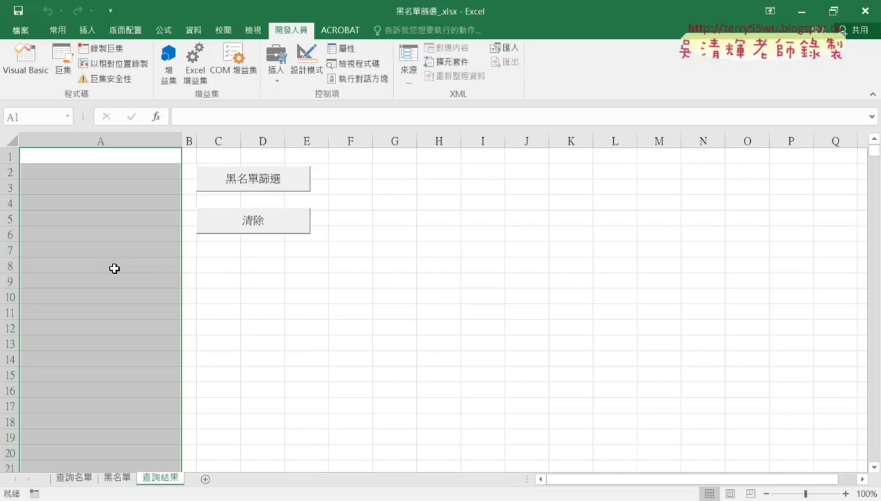
pyautogui.click(247, 179)
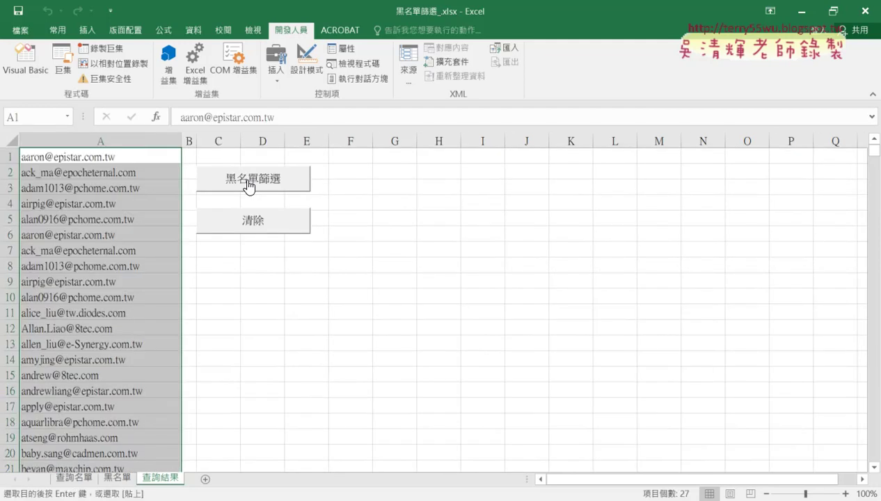
pyautogui.click(257, 230)
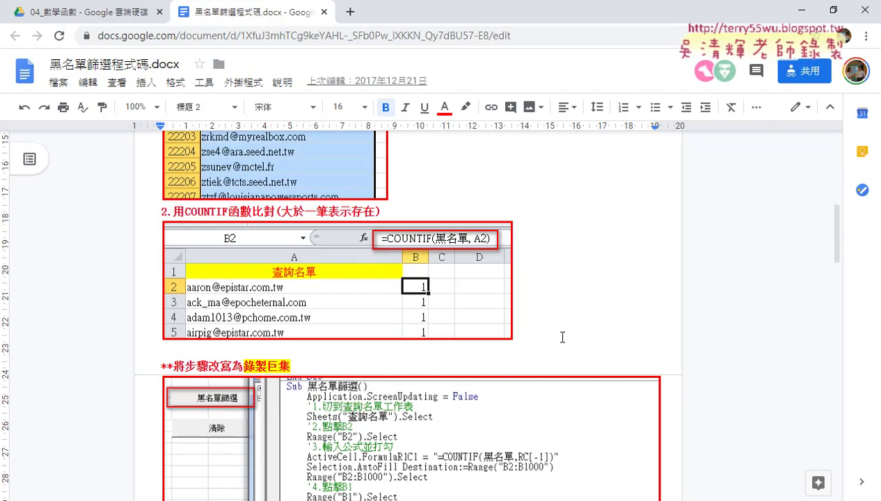
# Scroll down to the code and highlight the screen-update and step 1 comment lines
pyautogui.scroll(-3, 562, 337)
pyautogui.scroll(-2, 383, 239)
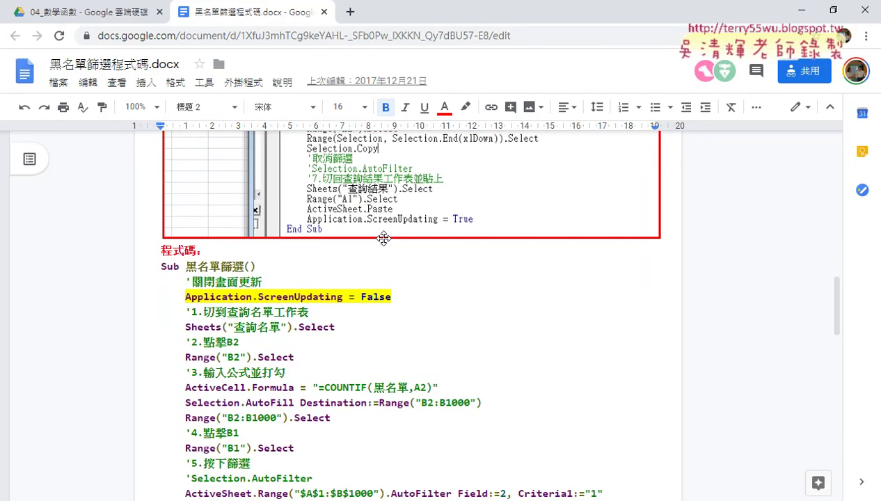
pyautogui.scroll(-1, 383, 239)
pyautogui.moveTo(187, 219); pyautogui.dragTo(263, 219)
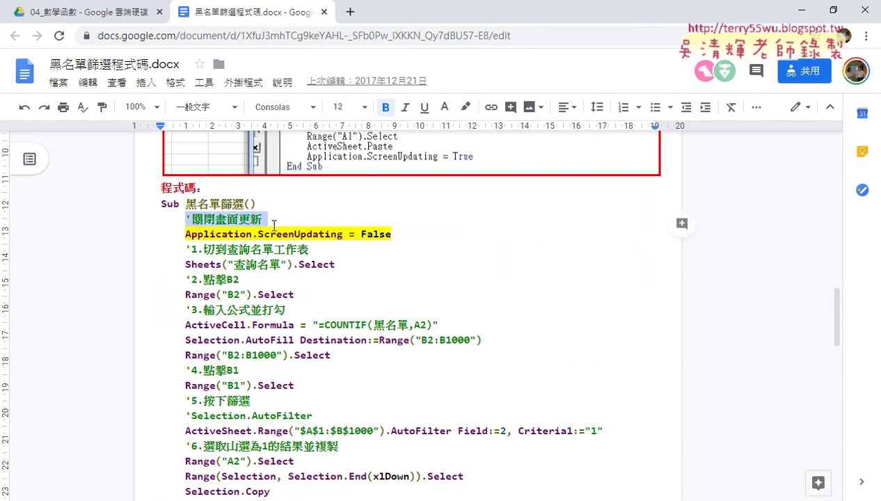
pyautogui.moveTo(186, 249); pyautogui.dragTo(270, 249)
pyautogui.click(216, 279)
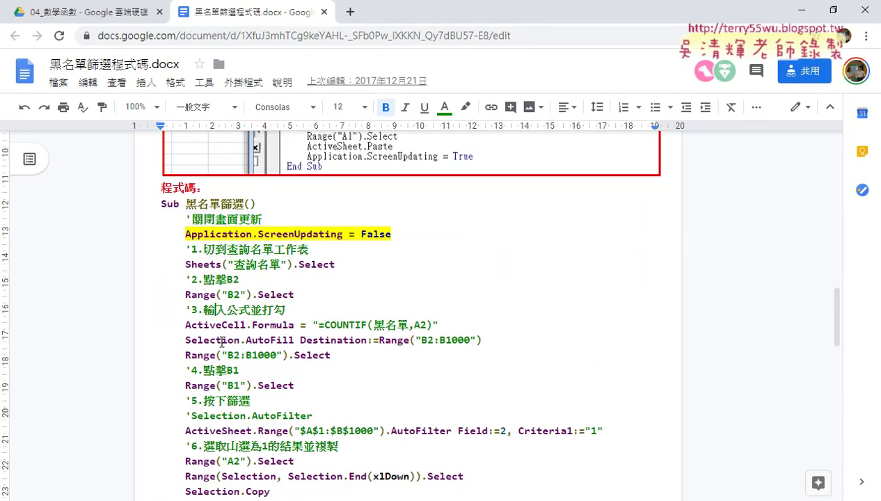
# Highlight the step 5 filter, step 6 copy, and cancel-filter comments in the code
pyautogui.scroll(-2, 289, 370)
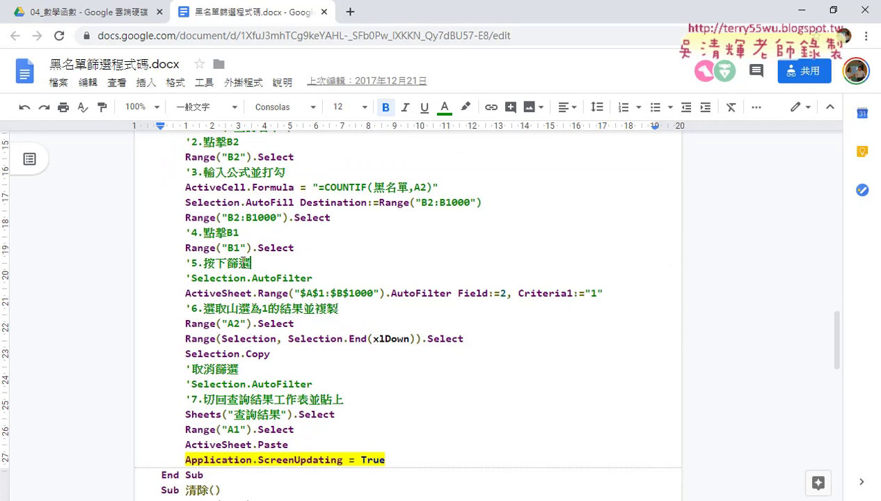
pyautogui.moveTo(251, 263); pyautogui.dragTo(192, 262)
pyautogui.moveTo(339, 309); pyautogui.dragTo(187, 310)
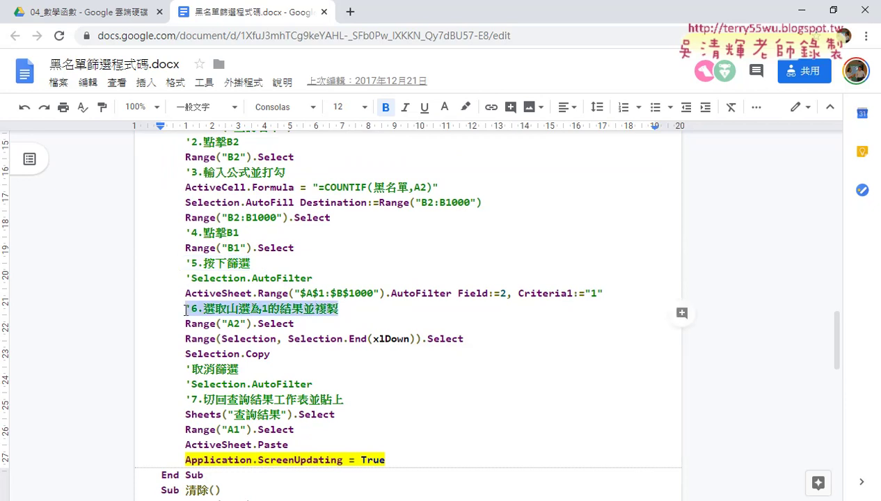
pyautogui.moveTo(257, 367); pyautogui.dragTo(183, 369)
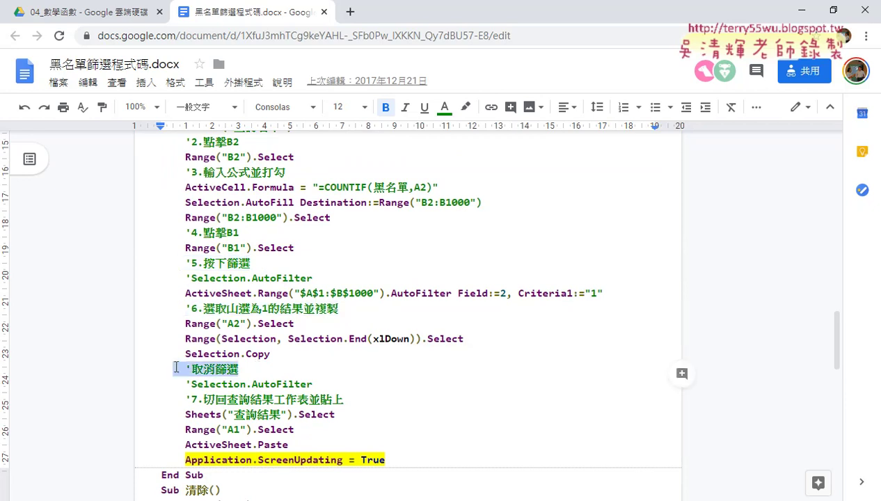
pyautogui.click(336, 414)
# From the Excel workbook, launch the VBA editor and open Module1's 黑名單篩選 and 清除 code full-size
pyautogui.hotkey('alt', 'Tab')
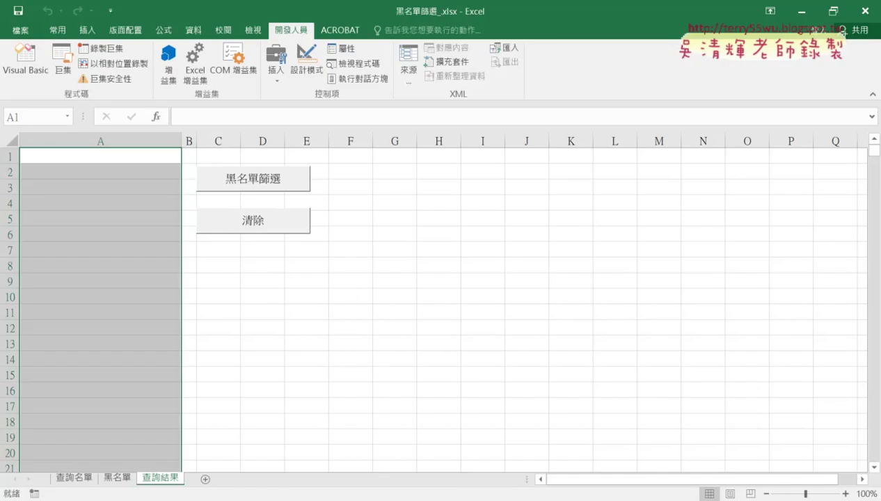
pyautogui.click(25, 59)
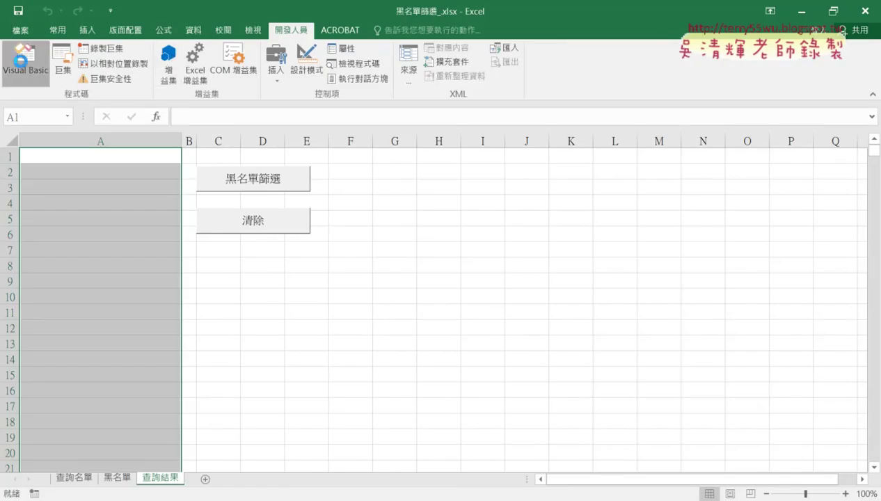
pyautogui.click(26, 161)
pyautogui.doubleClick(62, 172)
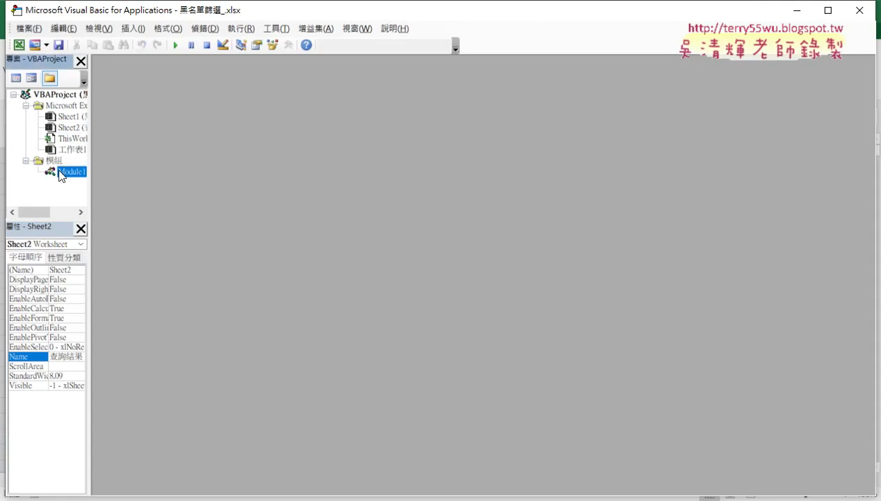
pyautogui.doubleClick(220, 88)
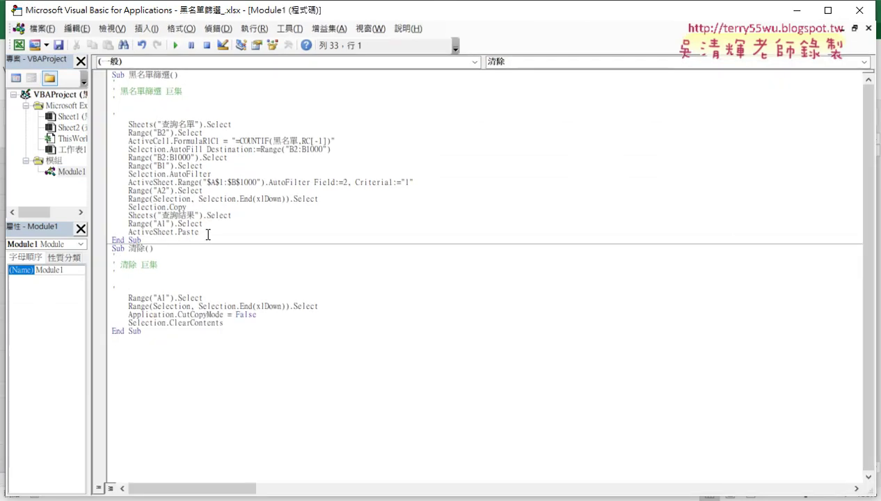